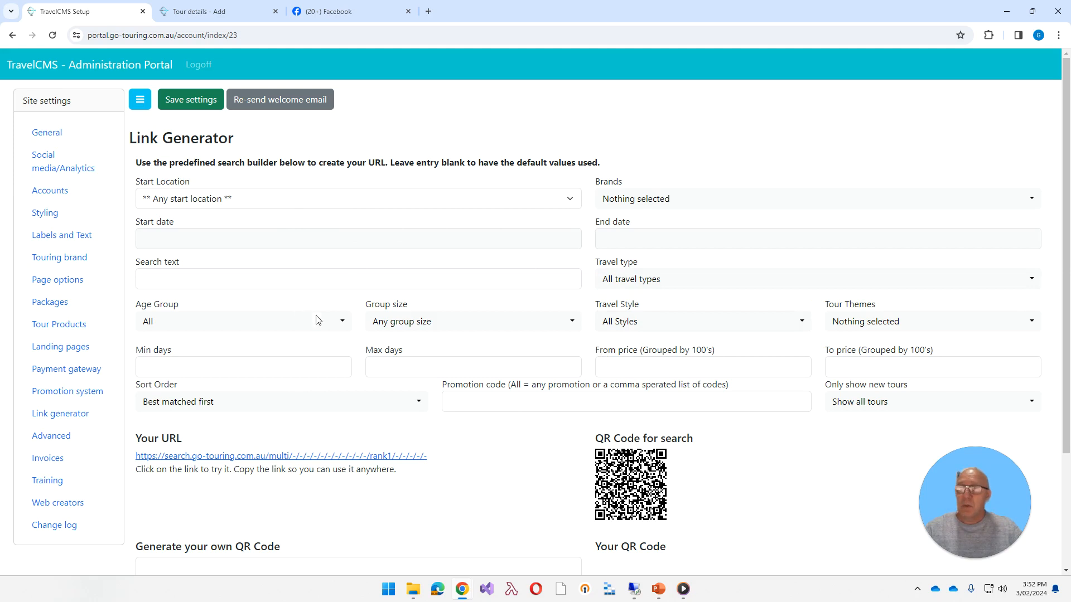
Set the start location of the generated search link to Italy.
click(253, 202)
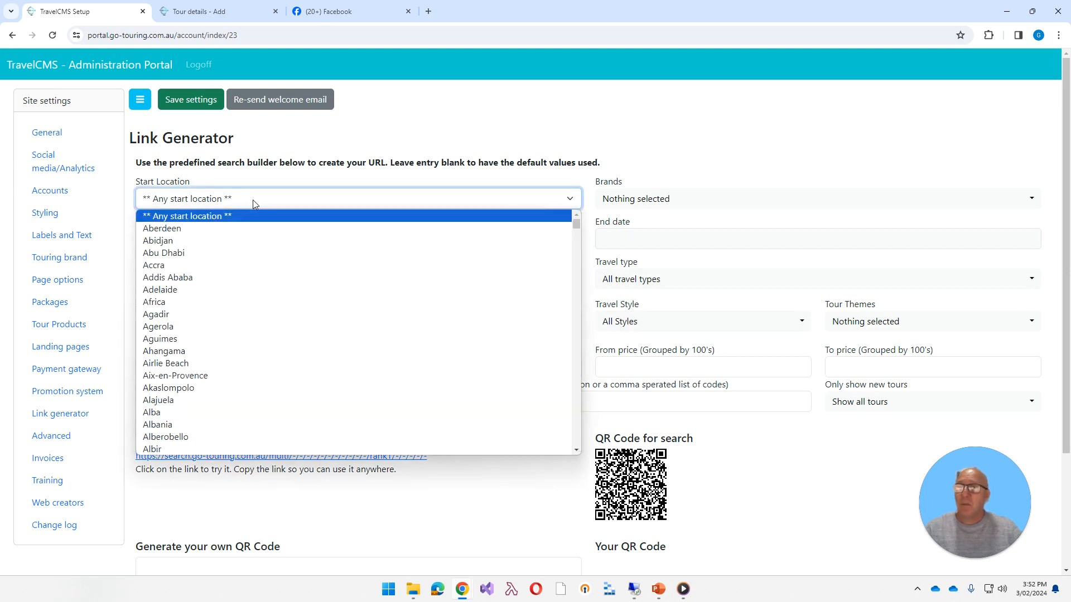
text(i)
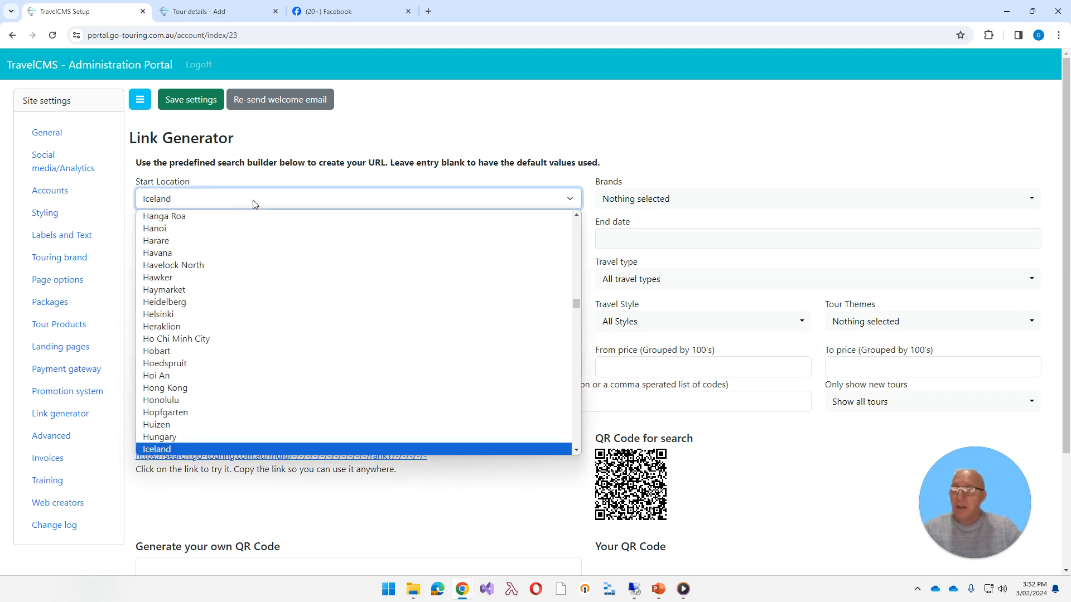
scroll(307, 307, down, 4)
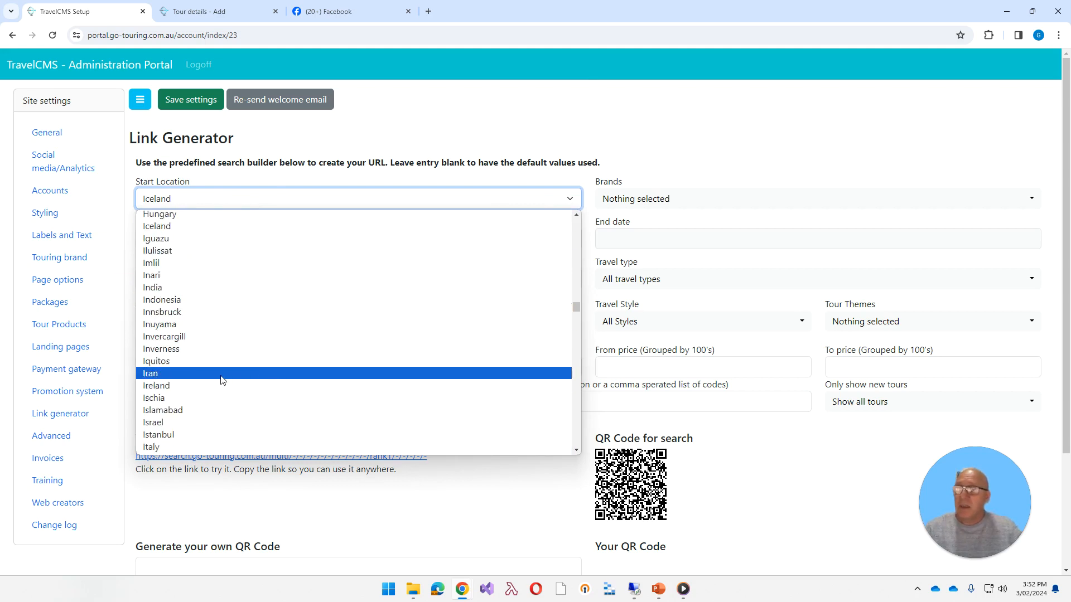
scroll(189, 411, down, 2)
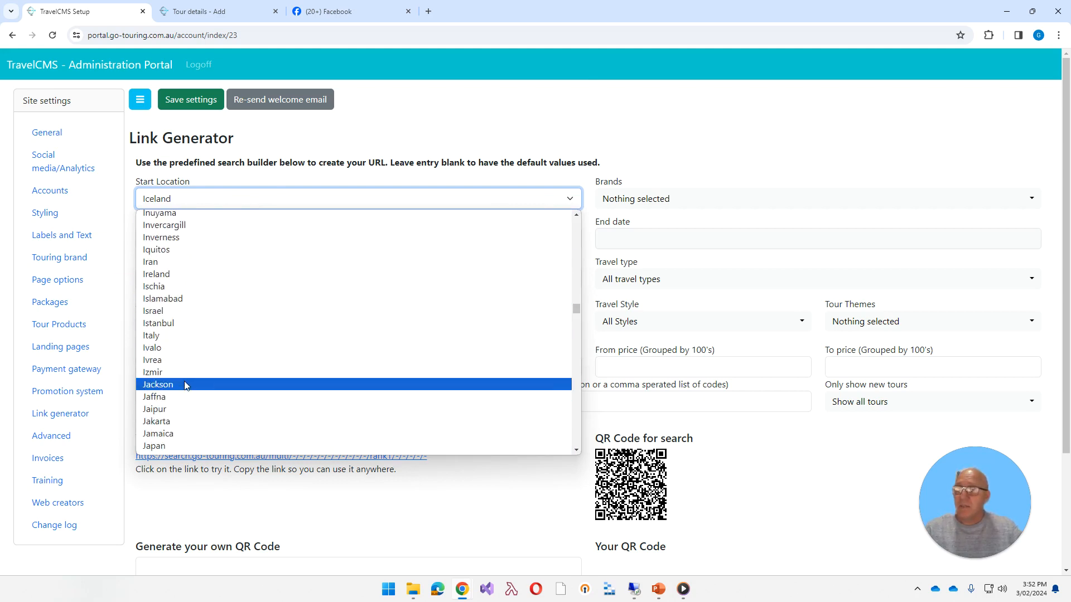
click(163, 336)
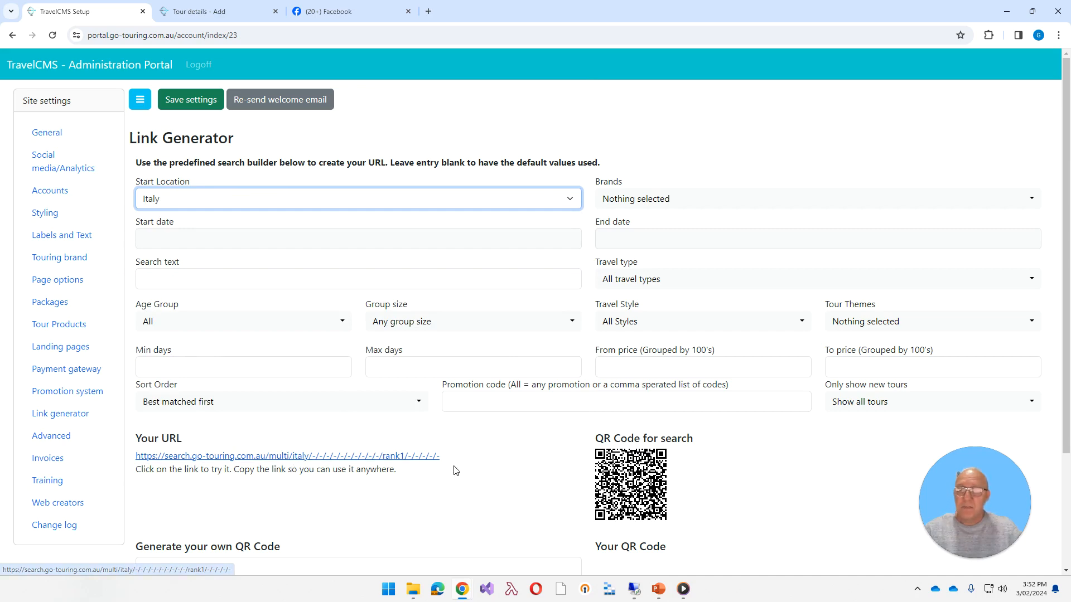
Open the generated Italy search link to check its tour results, and select the URL text back in the Link Generator.
click(402, 457)
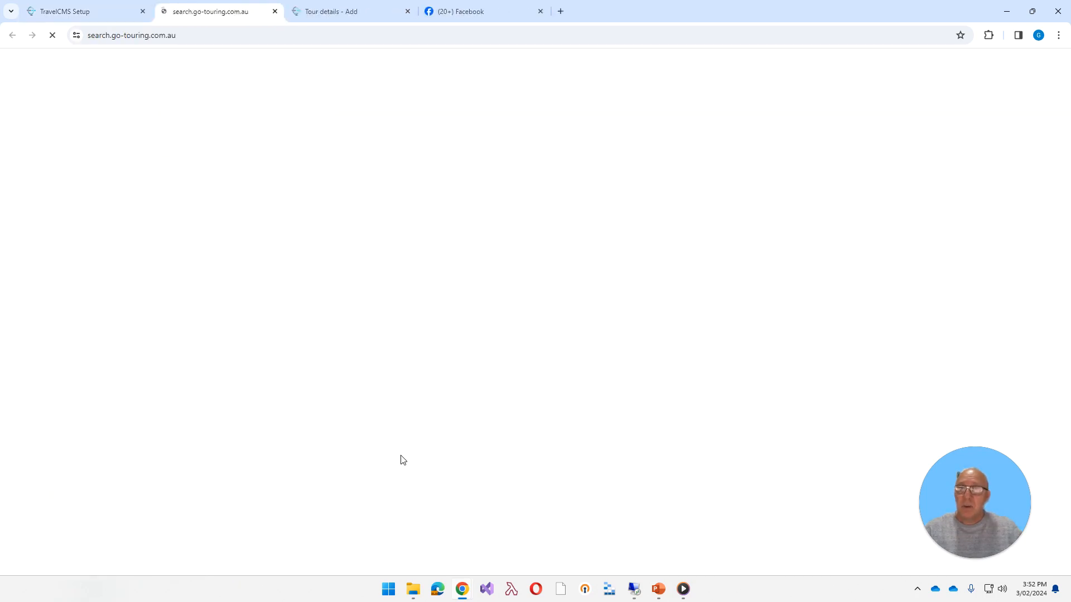
scroll(405, 449, down, 5)
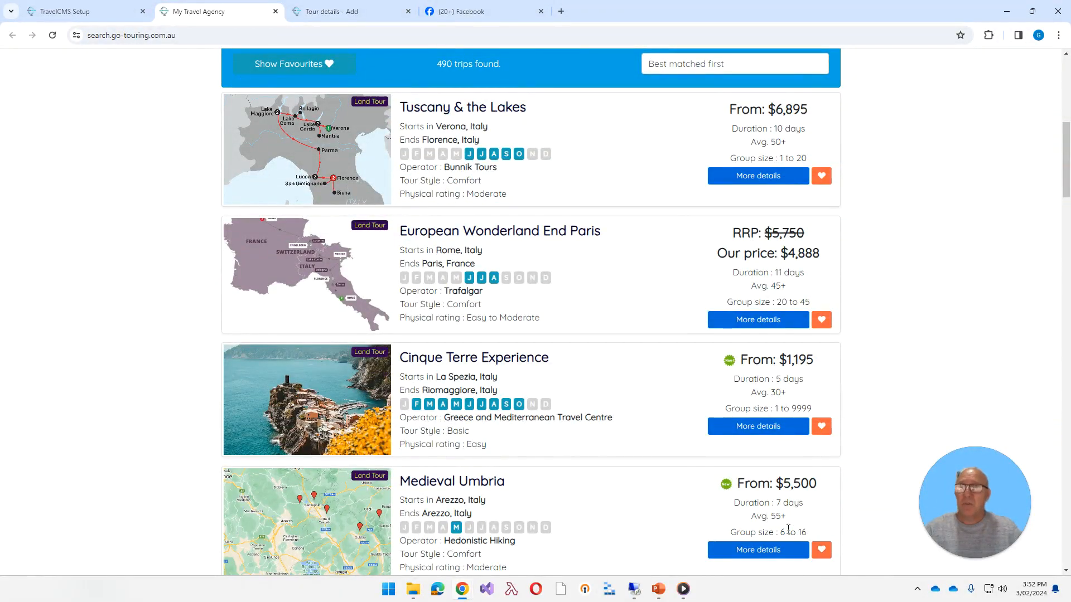
click(85, 13)
drag(456, 463, 137, 453)
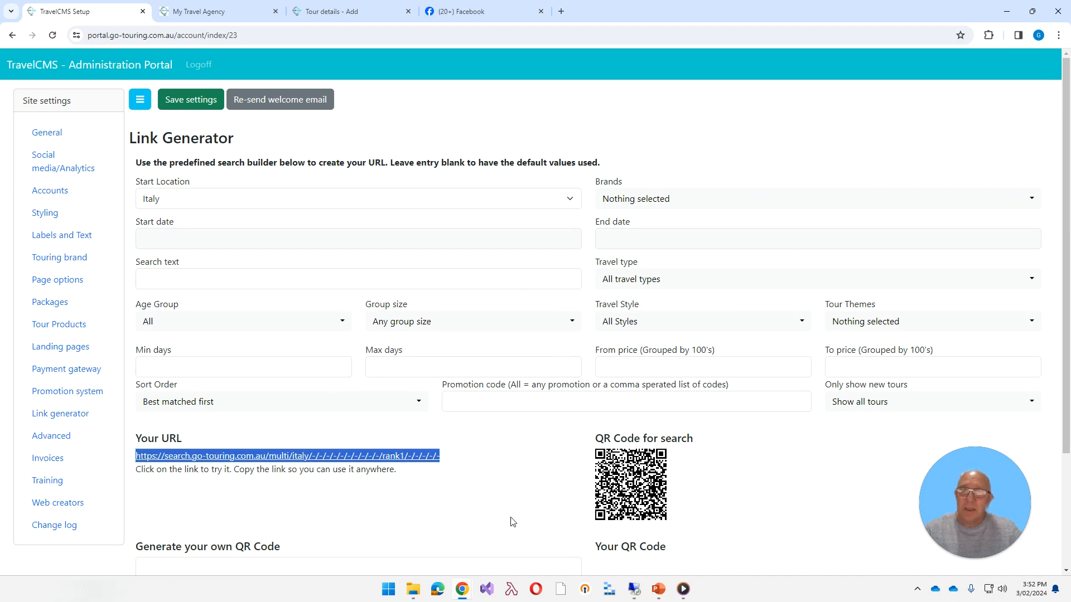
scroll(509, 522, down, 1)
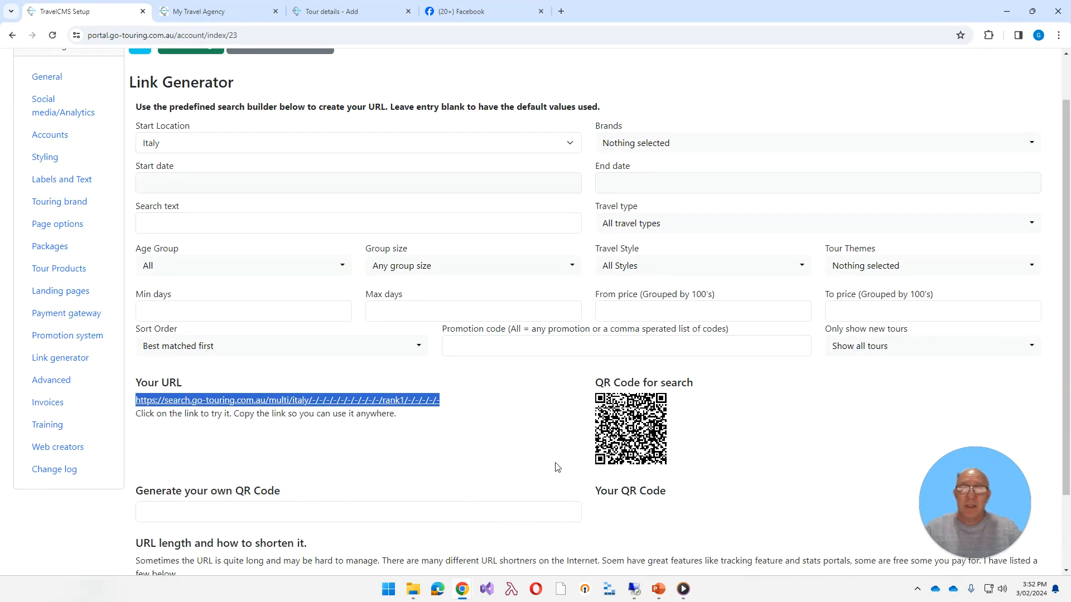
Restrict the search link to the brands 50 Degrees North and Albatross Tours, and look over the resulting URL and the URL shortener list.
click(629, 140)
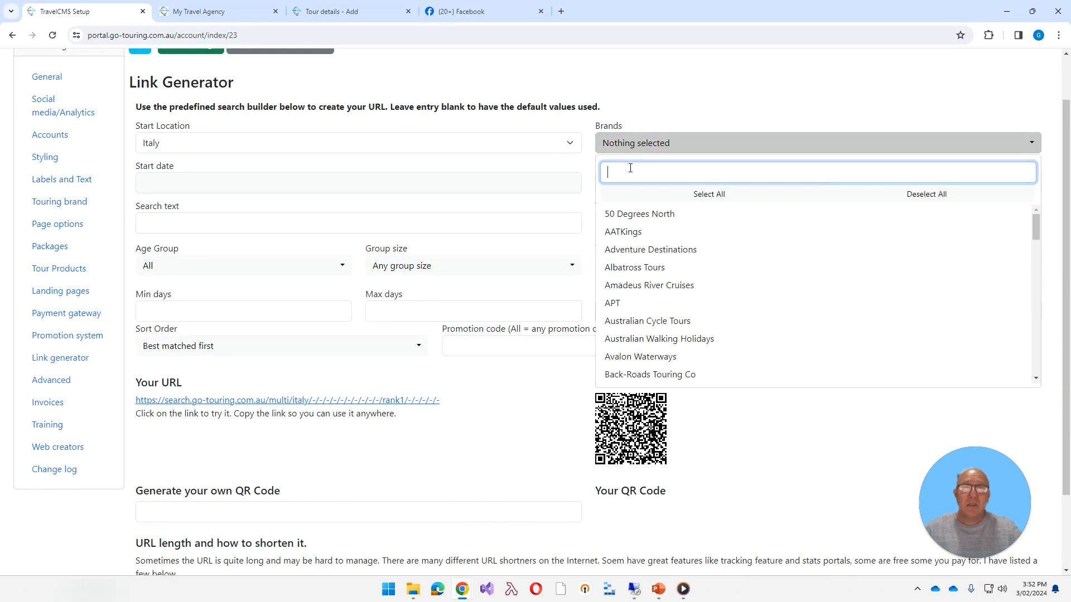
click(624, 215)
click(625, 269)
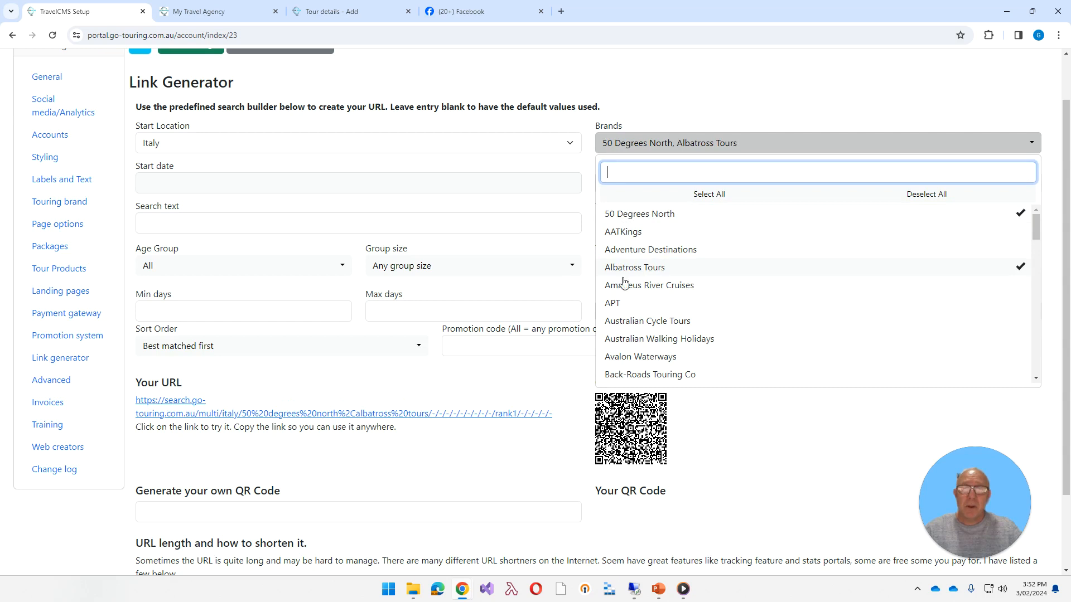
click(507, 463)
scroll(419, 495, down, 2)
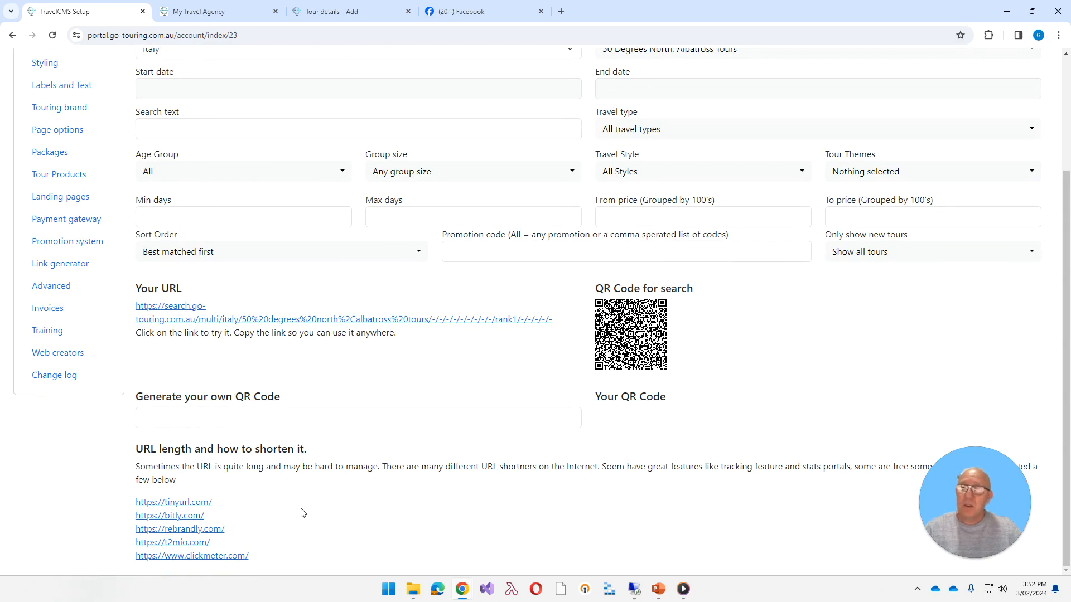
scroll(387, 536, up, 2)
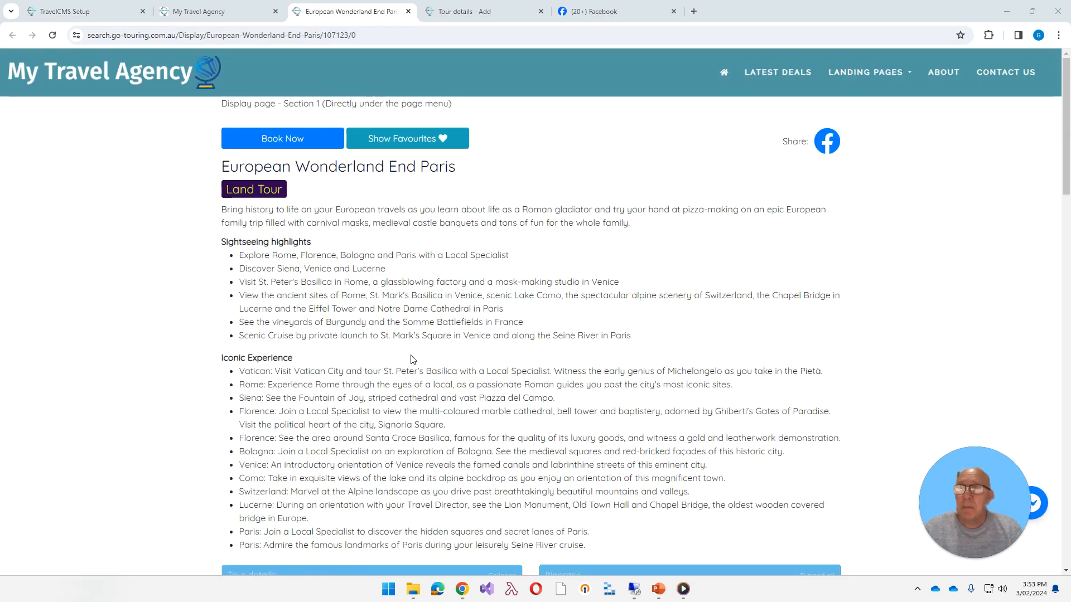
Copy the European Wonderland End Paris tour page address and paste it into a new post draft on Facebook.
click(378, 40)
key(ctrl+c)
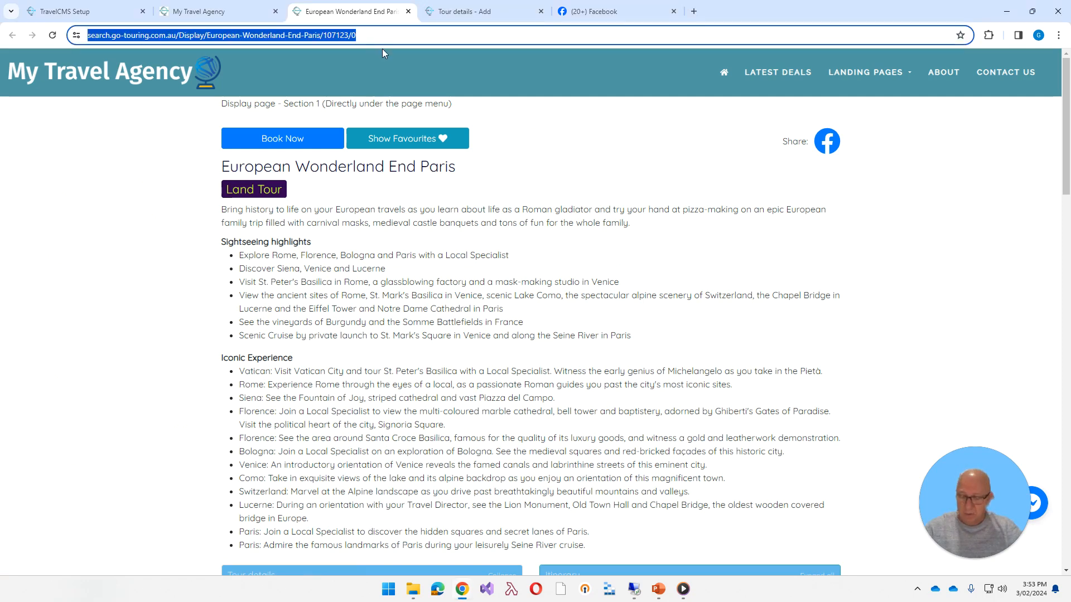
click(600, 12)
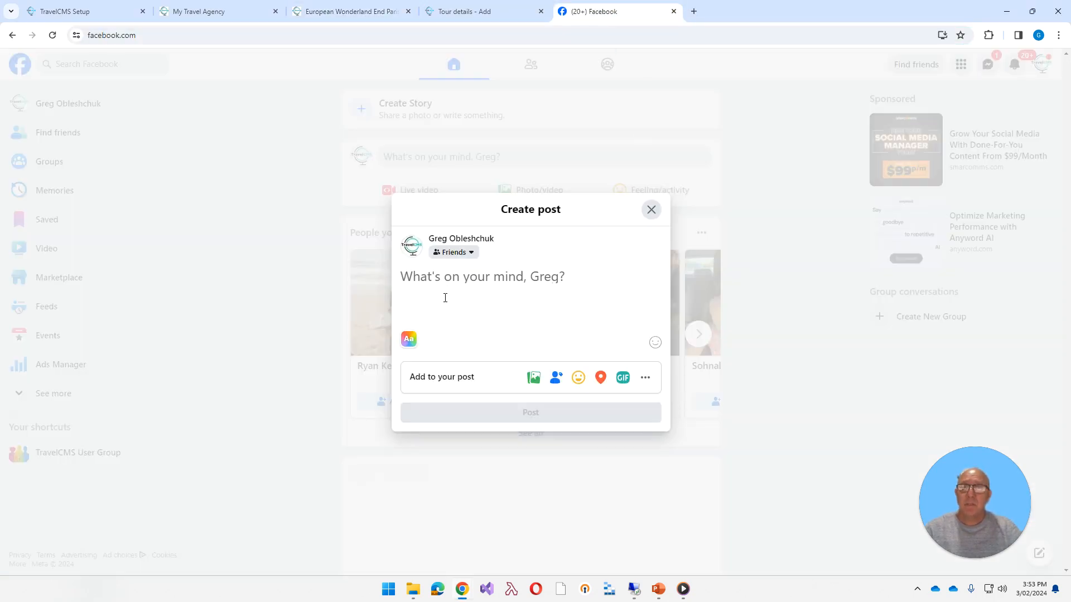
key(ctrl+v)
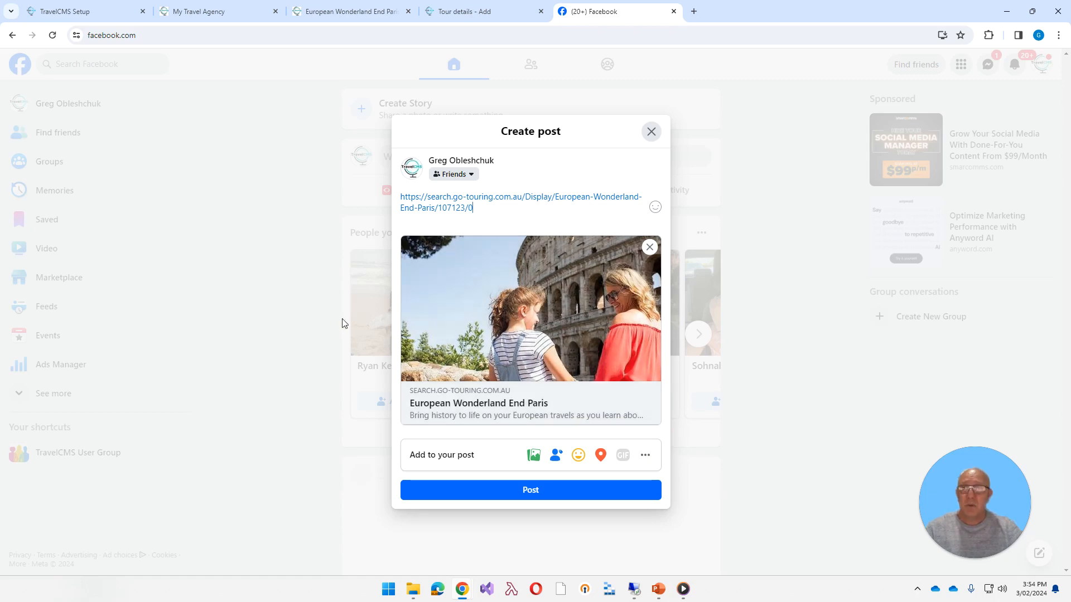
Copy the generated Italy search URL from the Link Generator and paste it into the Facebook post draft.
key(ctrl+1)
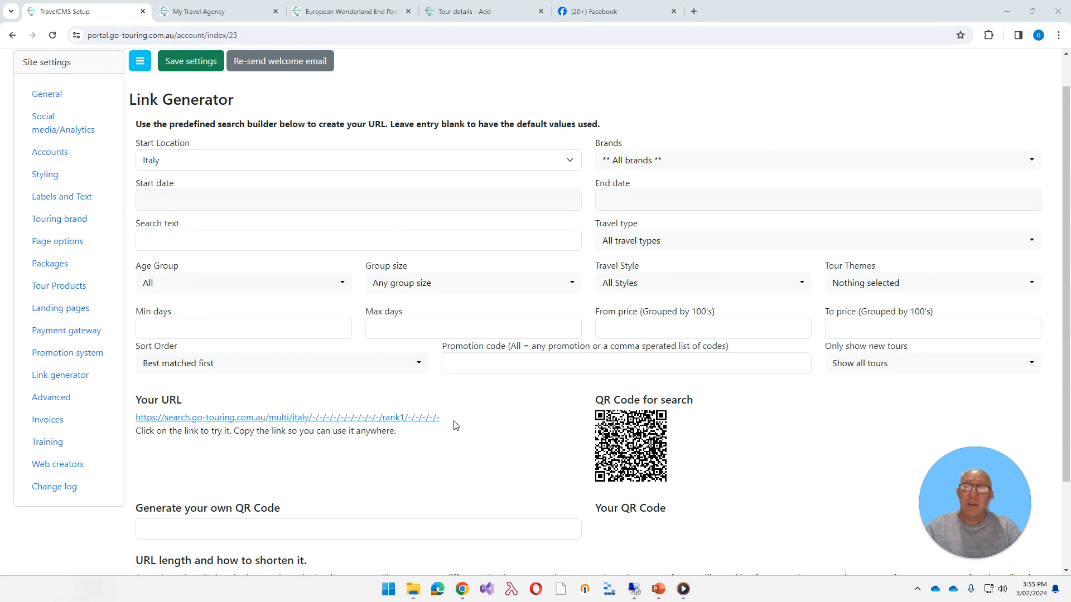
drag(454, 424, 129, 422)
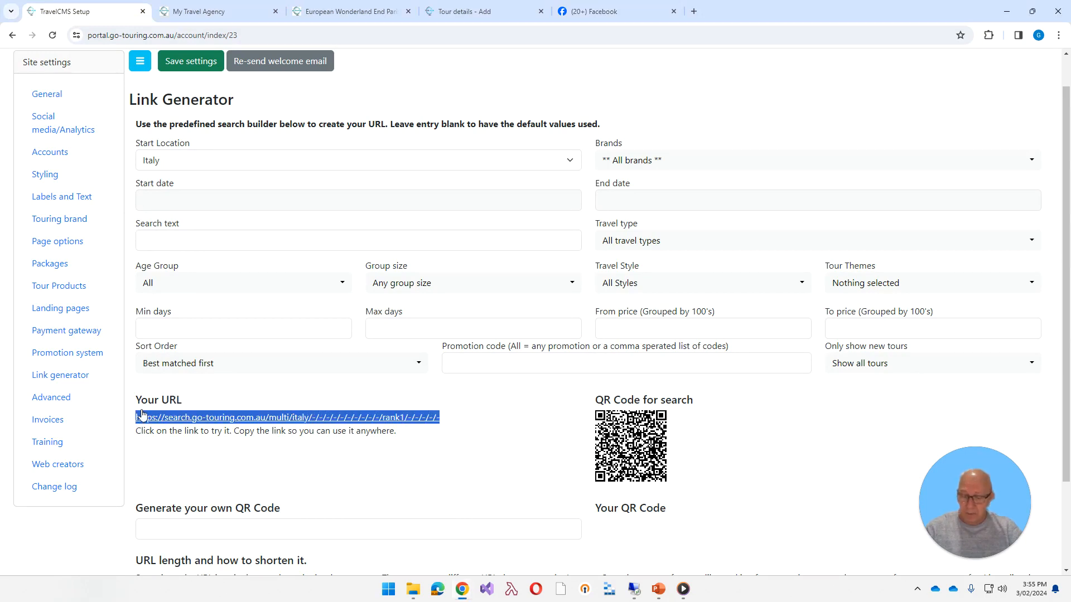
click(614, 11)
text(https://search.go-touring.com.au/multi/italy/-/-/-/-/-/-/-/-/-/rank1/-/-/-/-/-)
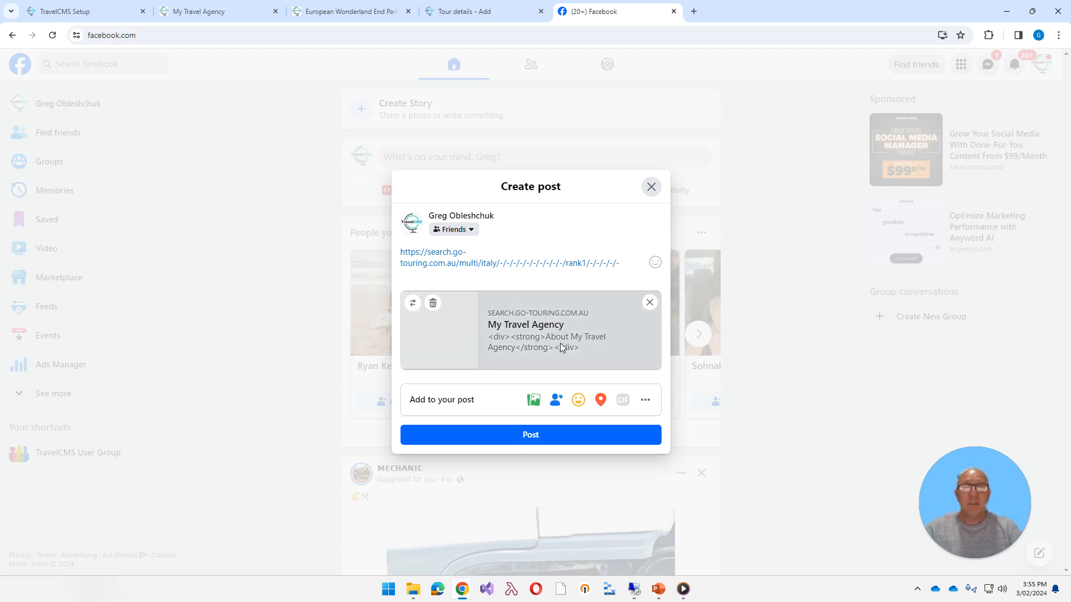
Remove the link preview from the post draft, add a line break after the URL, and remove the preview again.
click(650, 303)
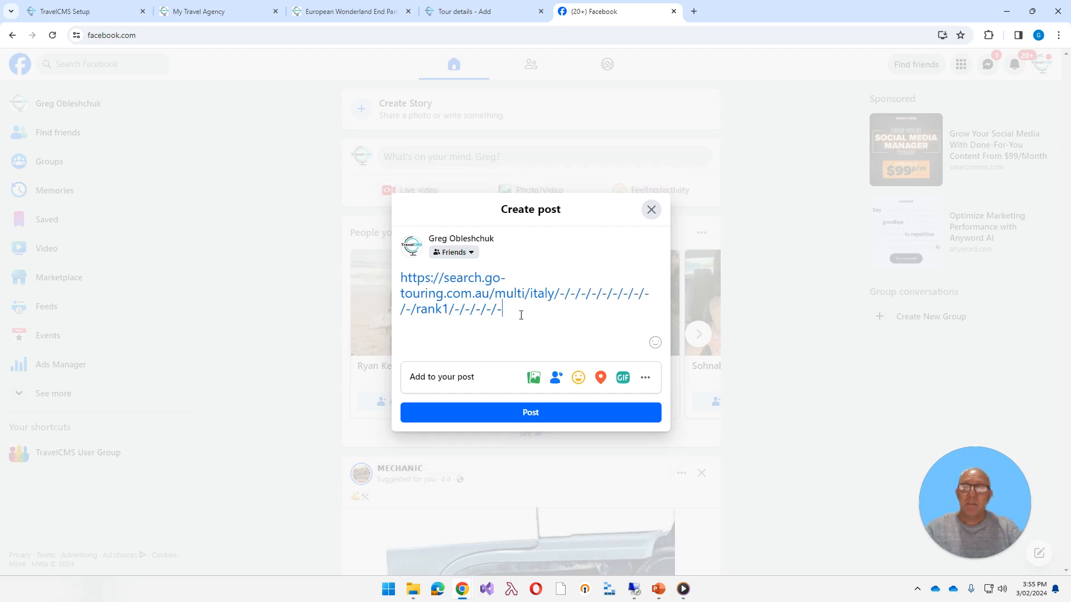
key(Return)
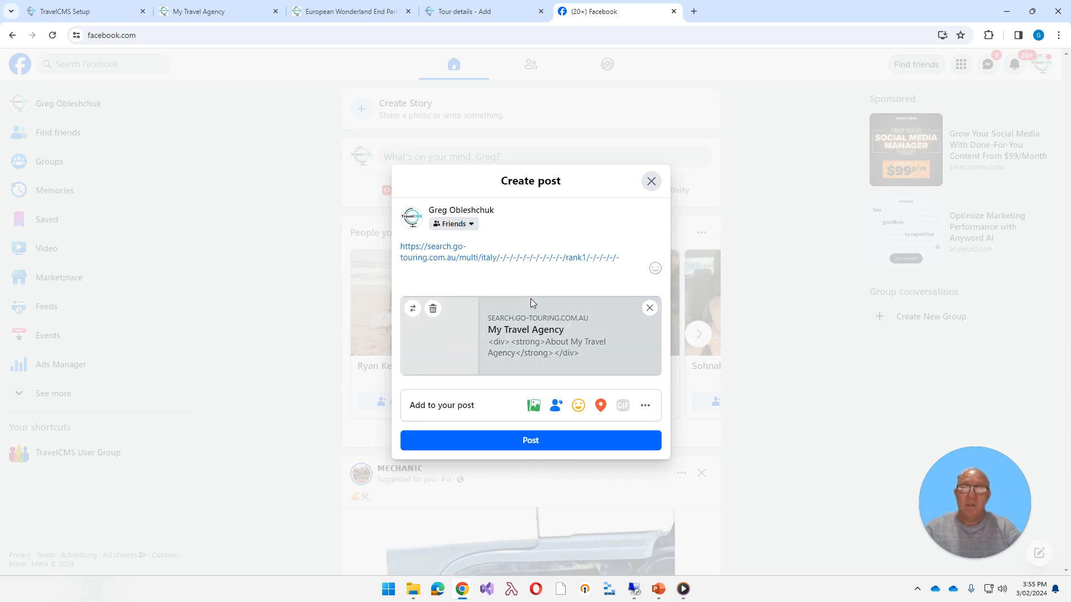
click(649, 308)
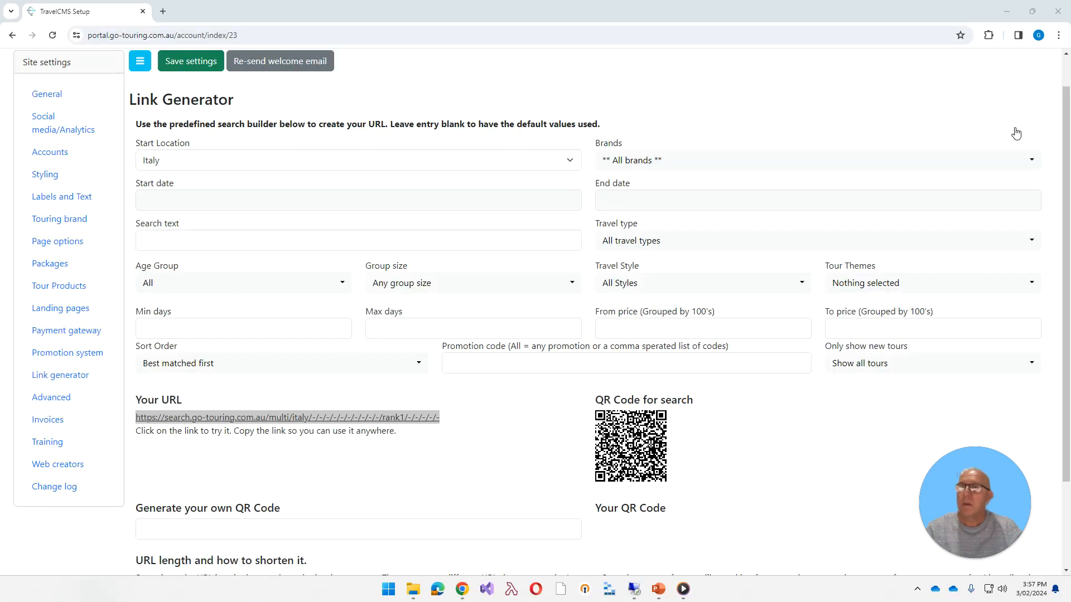
Review the site's Styling settings and the Labels and Text settings in the administration portal.
click(44, 175)
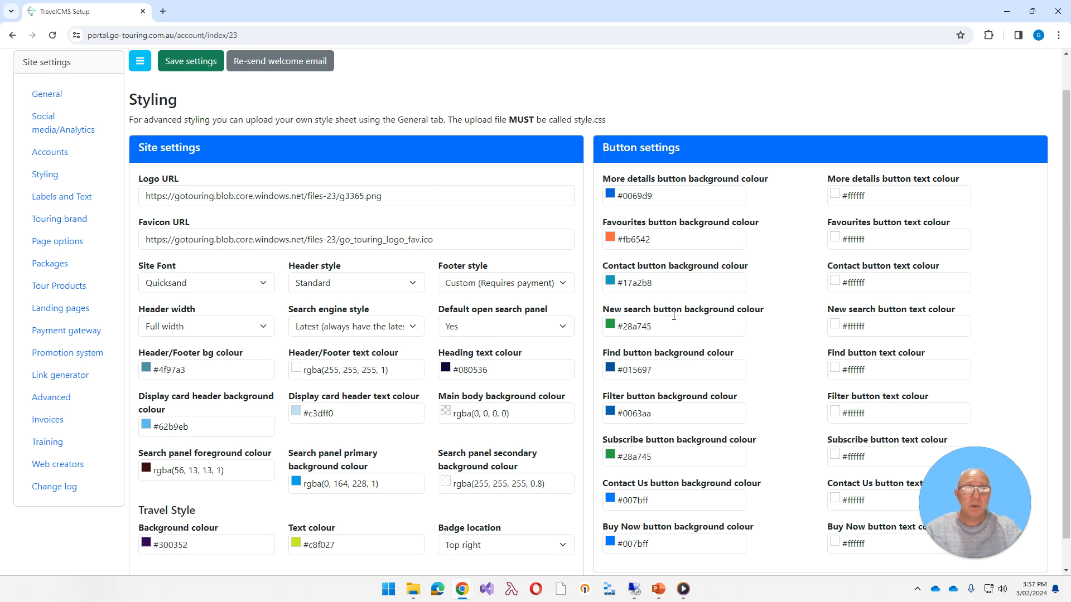
click(37, 201)
scroll(276, 315, down, 2)
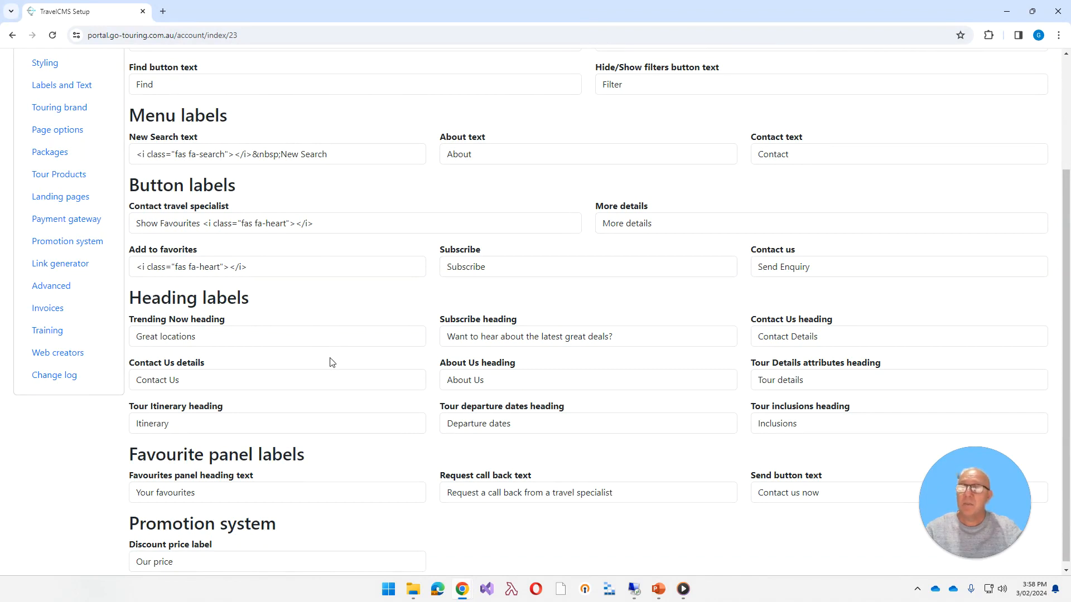
scroll(330, 359, up, 1)
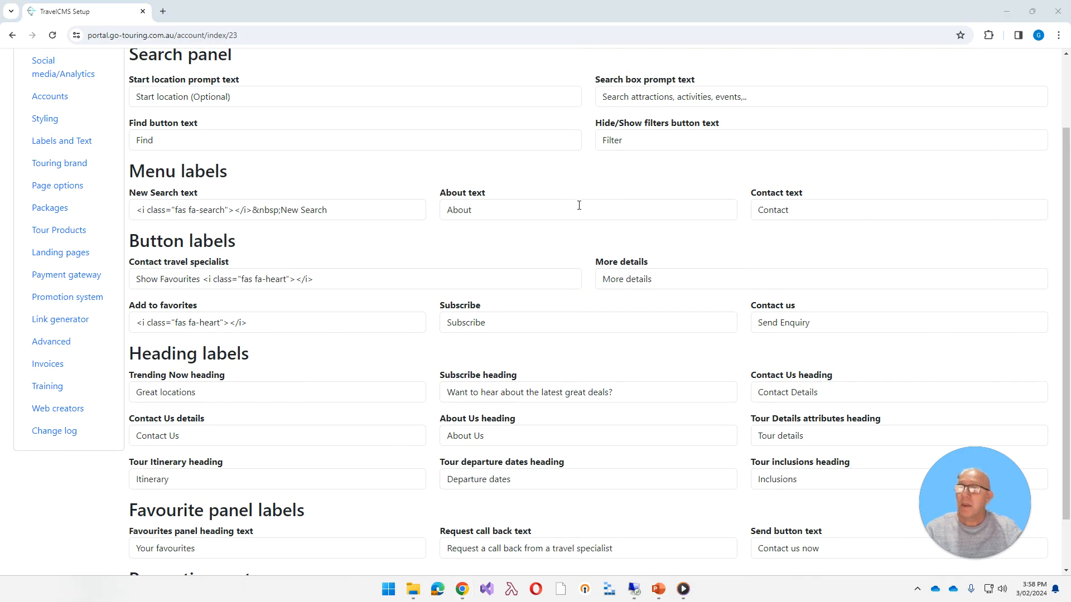
Review the Advanced settings: the filters, the LATEST DEALS menu item in the custom header HTML, and the custom footer.
click(59, 343)
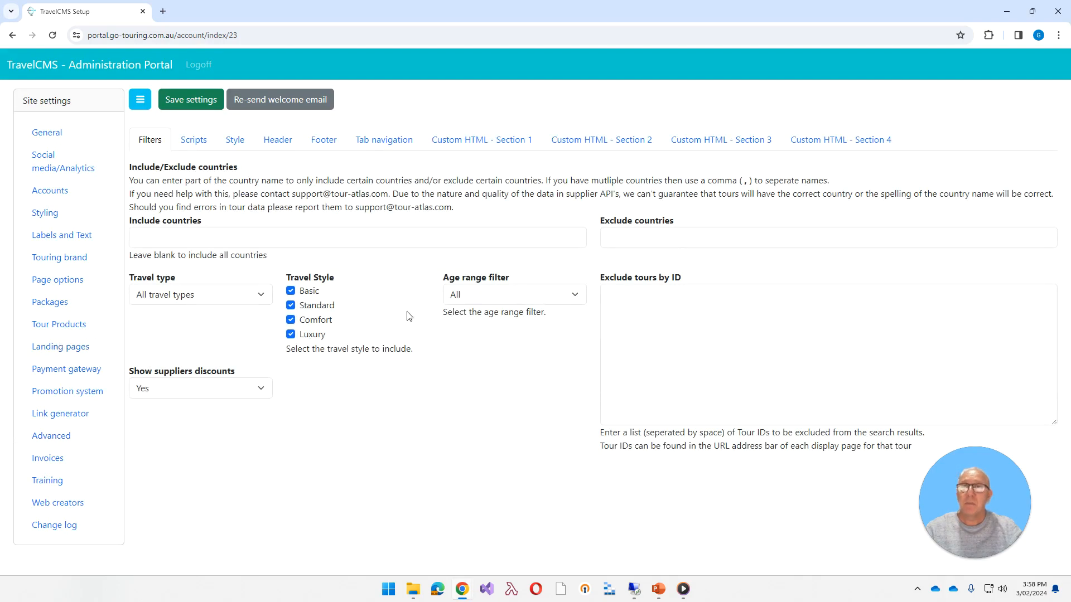
click(273, 141)
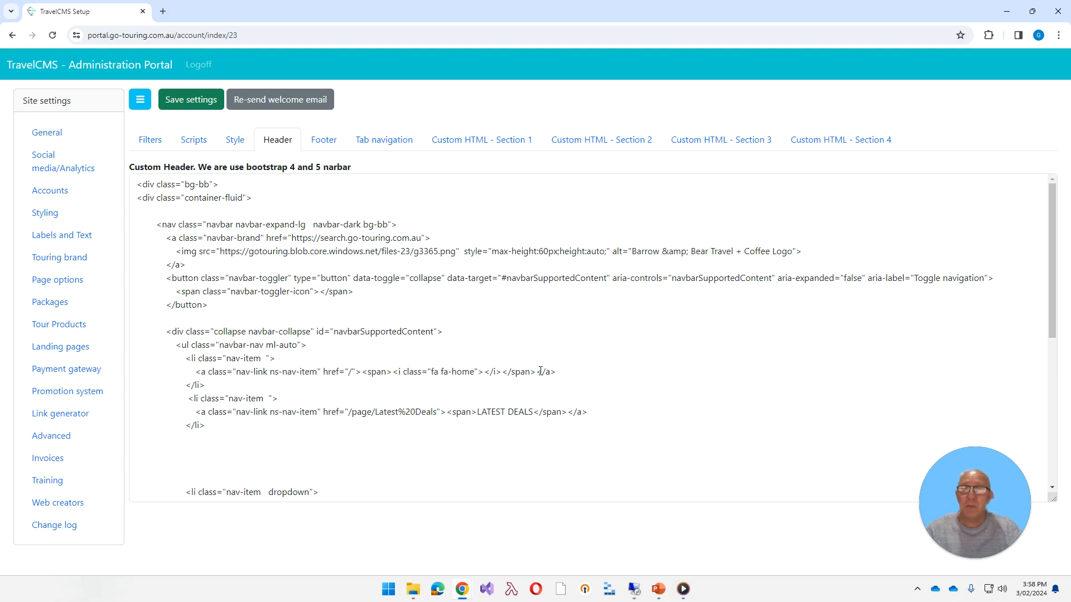
drag(240, 433, 178, 403)
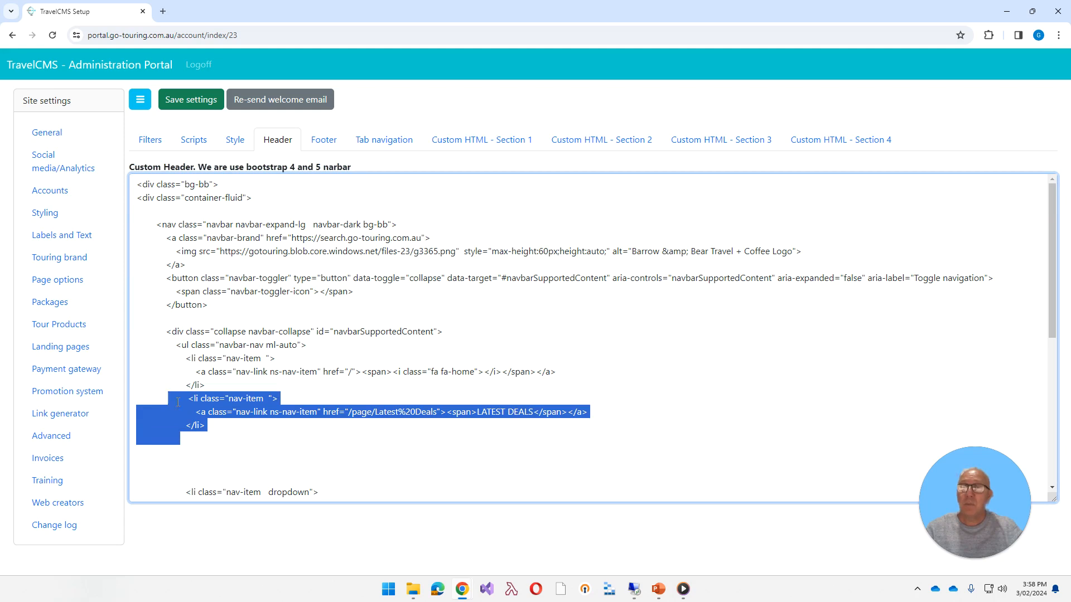
click(443, 349)
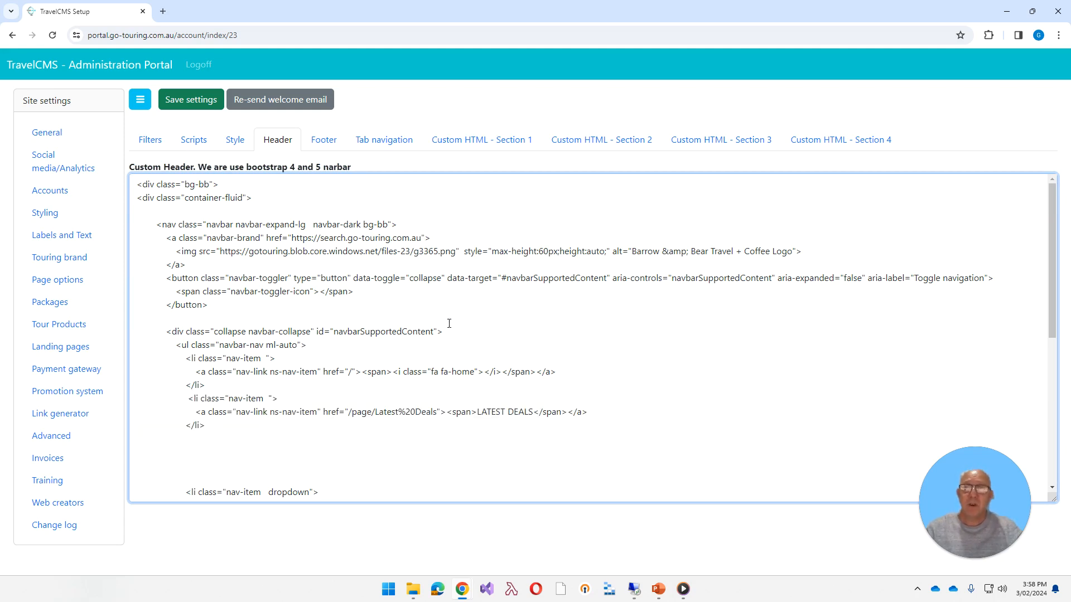
click(326, 146)
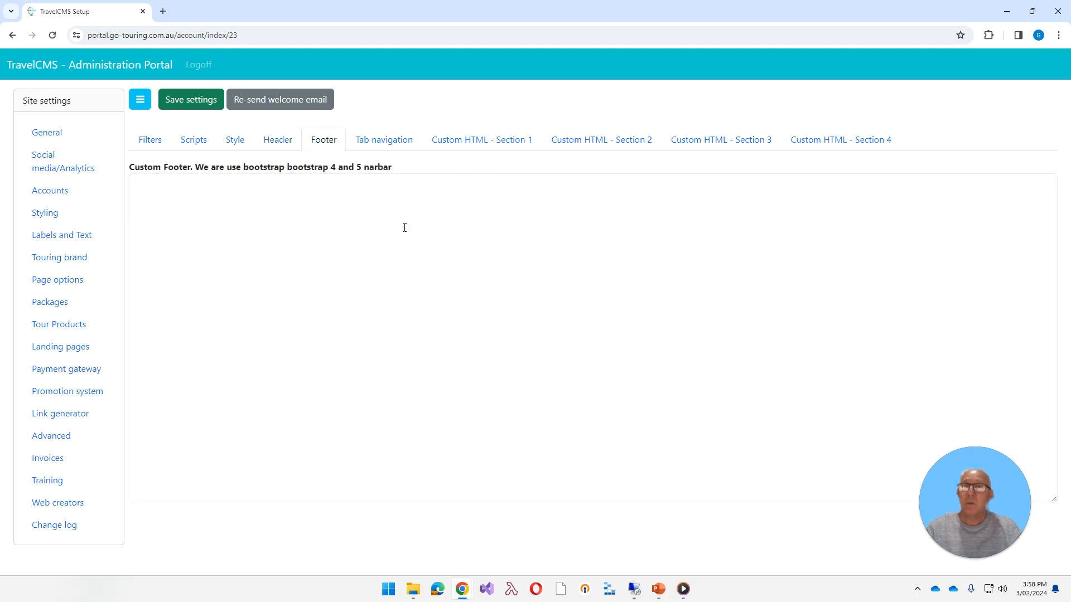